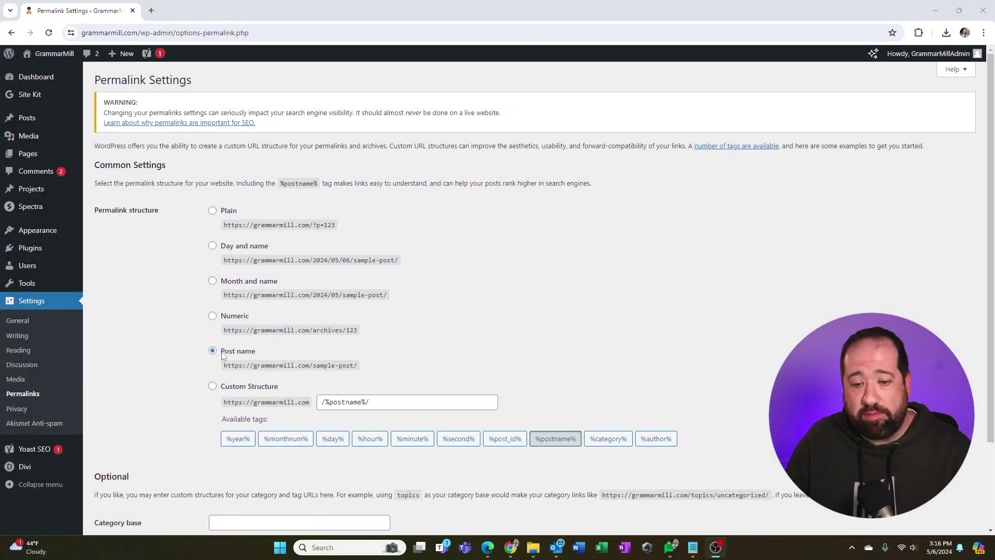
Save the Permalinks settings, keeping the Post name structure unchanged
{"action": "scroll", "coordinate": [287, 345], "scroll_direction": "down", "scroll_amount": 3}
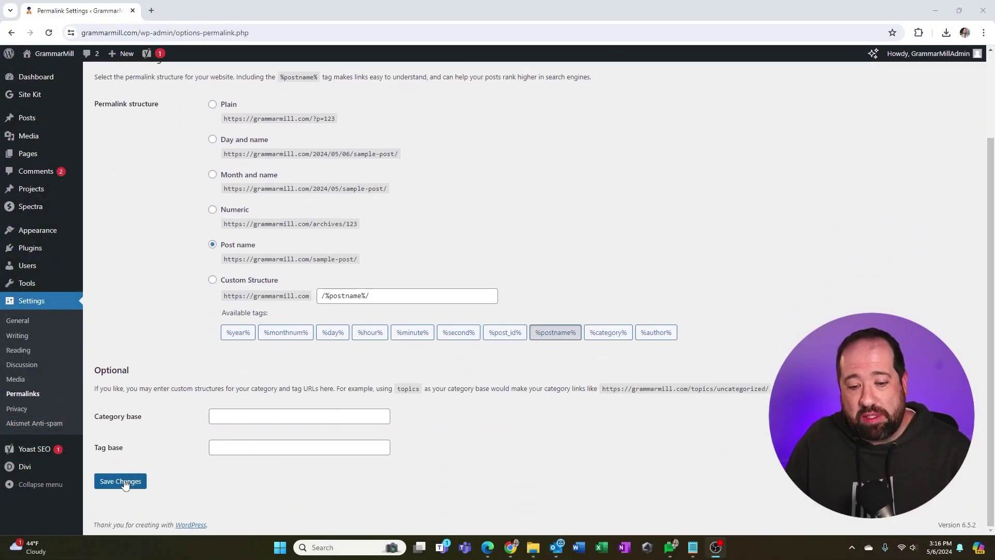
{"action": "left_click", "coordinate": [125, 481]}
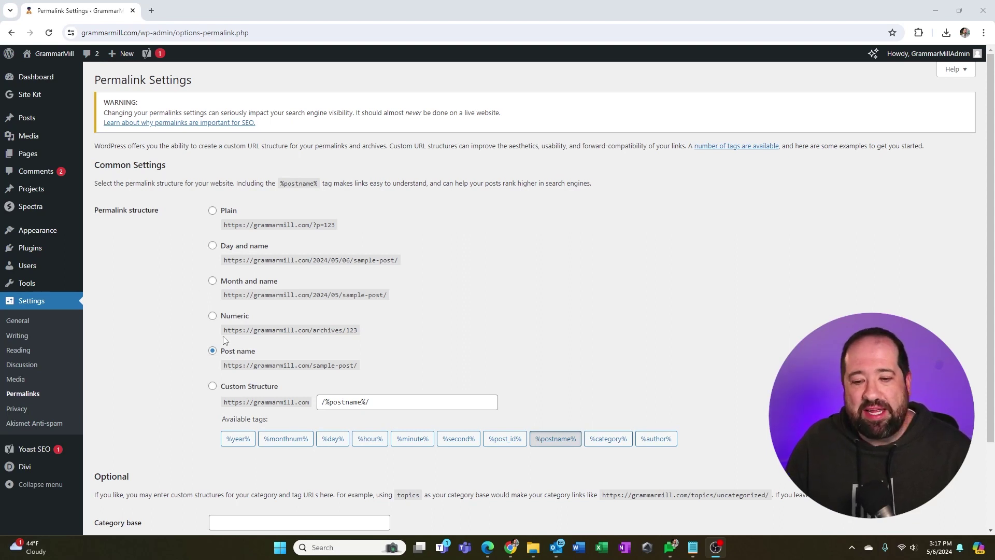
{"action": "scroll", "coordinate": [128, 451], "scroll_direction": "down", "scroll_amount": 3}
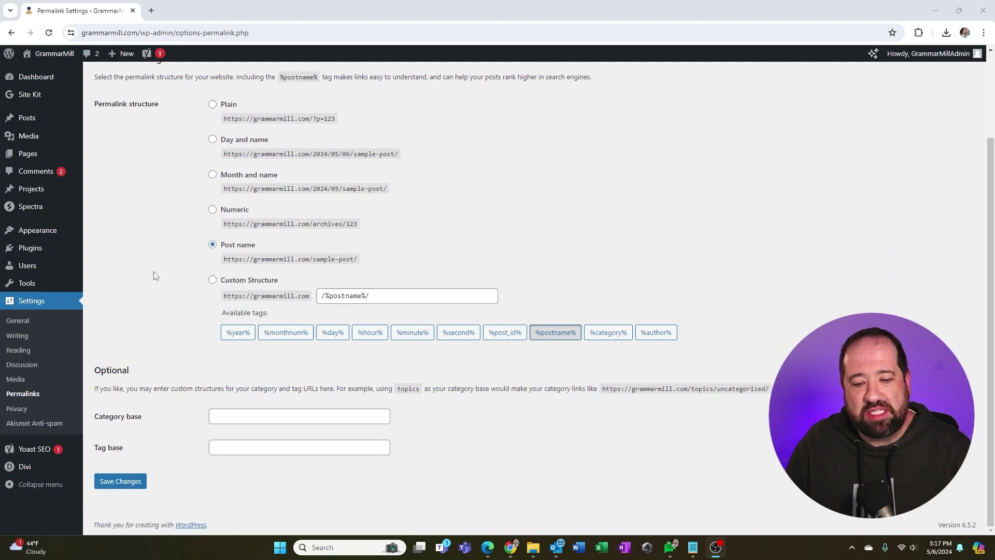
{"action": "scroll", "coordinate": [168, 276], "scroll_direction": "up", "scroll_amount": 3}
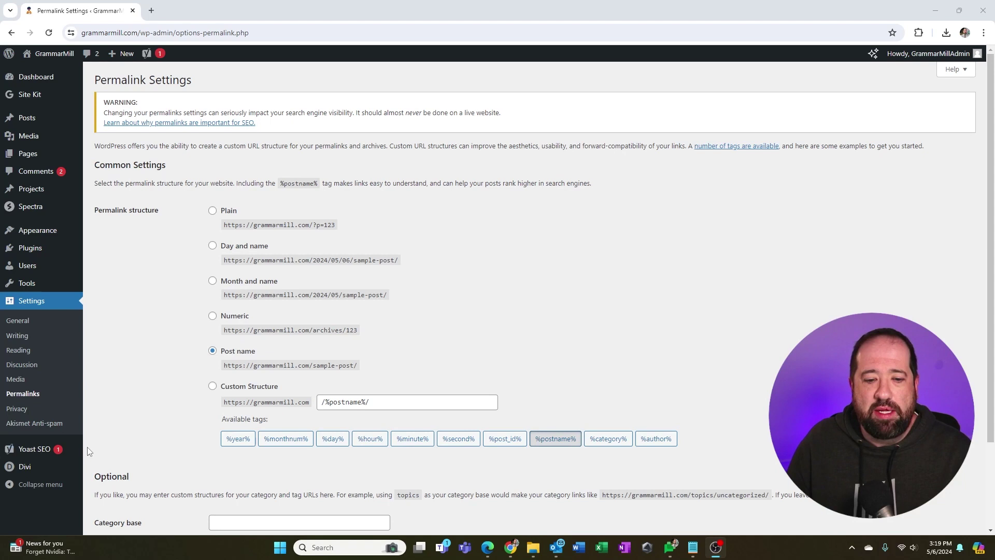
Open the Redirects page under Yoast SEO in the sidebar
{"action": "mouse_move", "coordinate": [38, 457]}
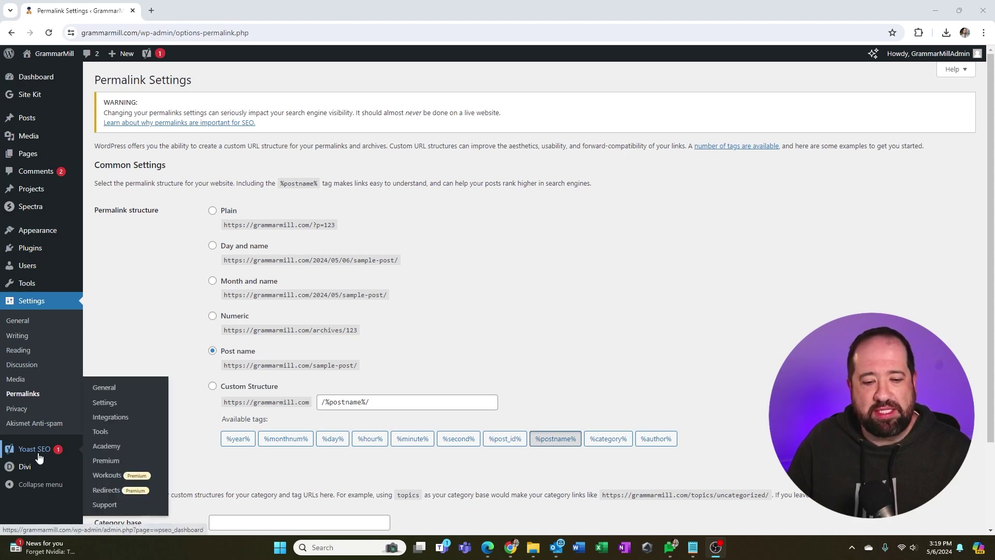
{"action": "left_click", "coordinate": [106, 494]}
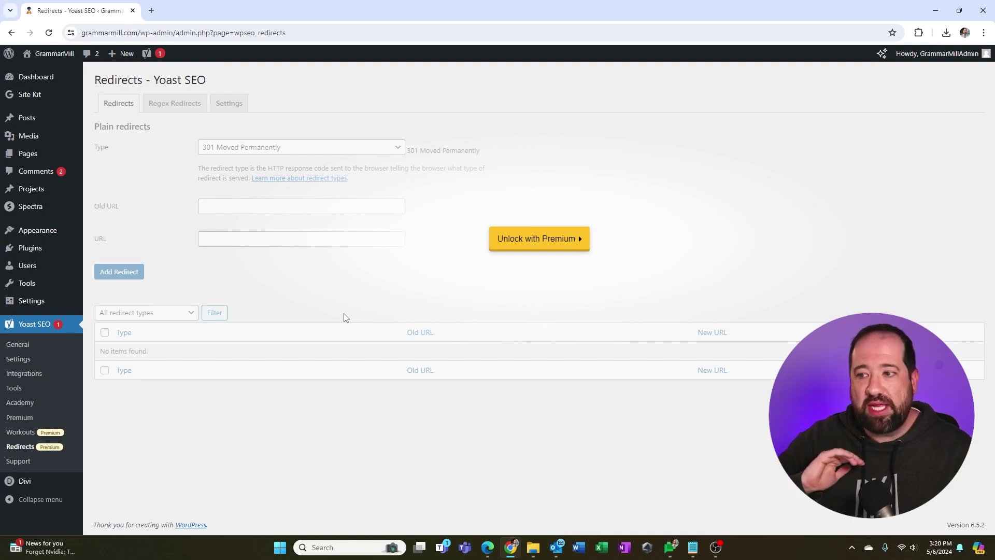
{"action": "mouse_move", "coordinate": [38, 252]}
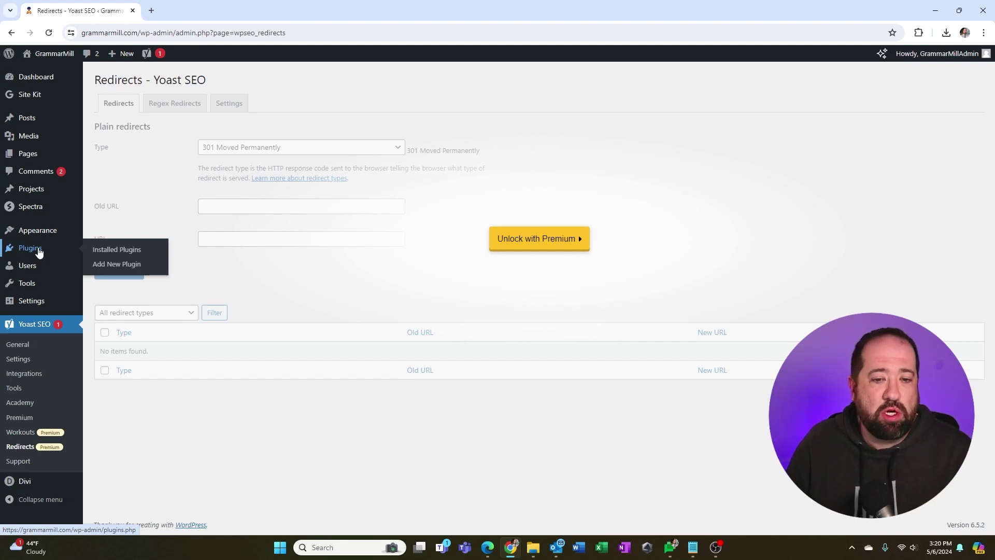
Search the Add Plugins directory for 'redirect'
{"action": "left_click", "coordinate": [107, 267]}
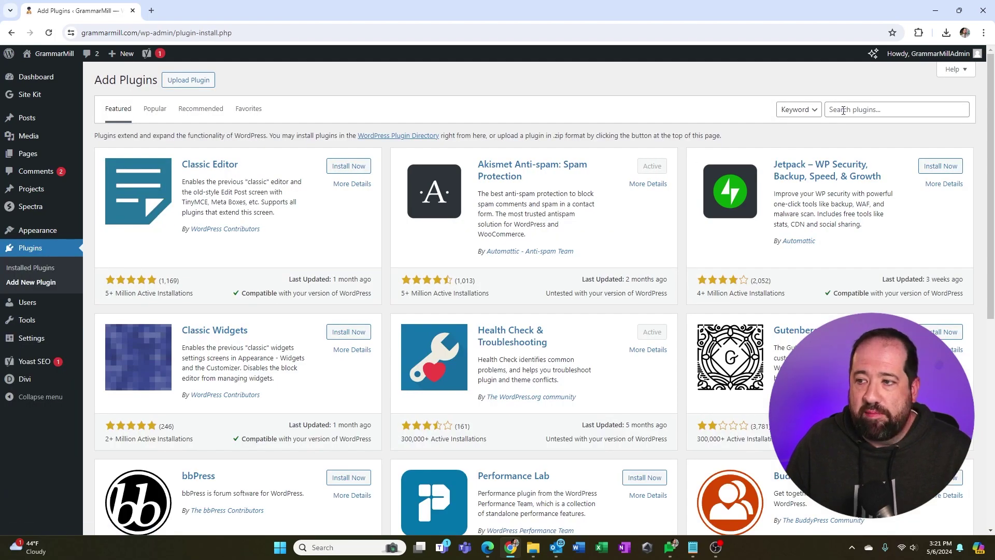
{"action": "left_click", "coordinate": [843, 109]}
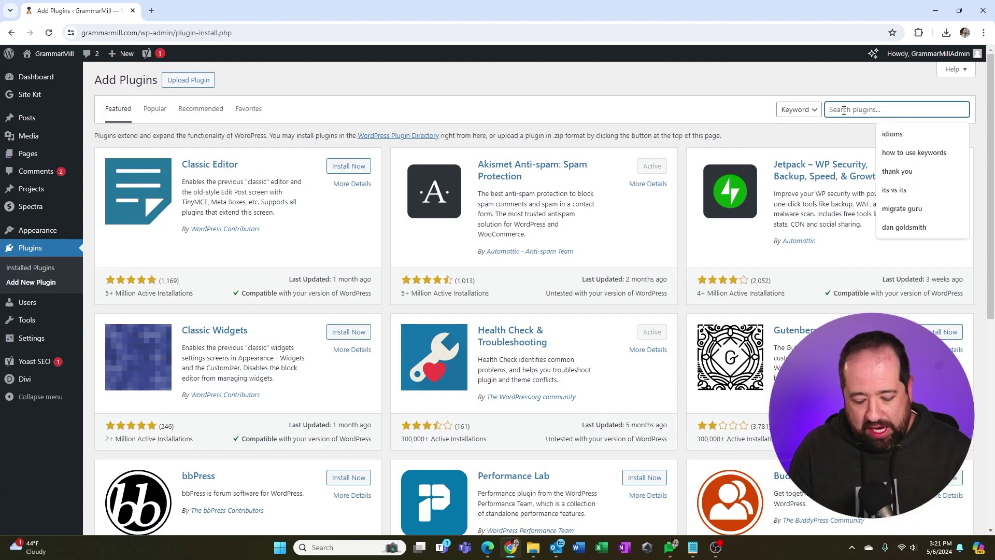
{"action": "type", "text": "redire"}
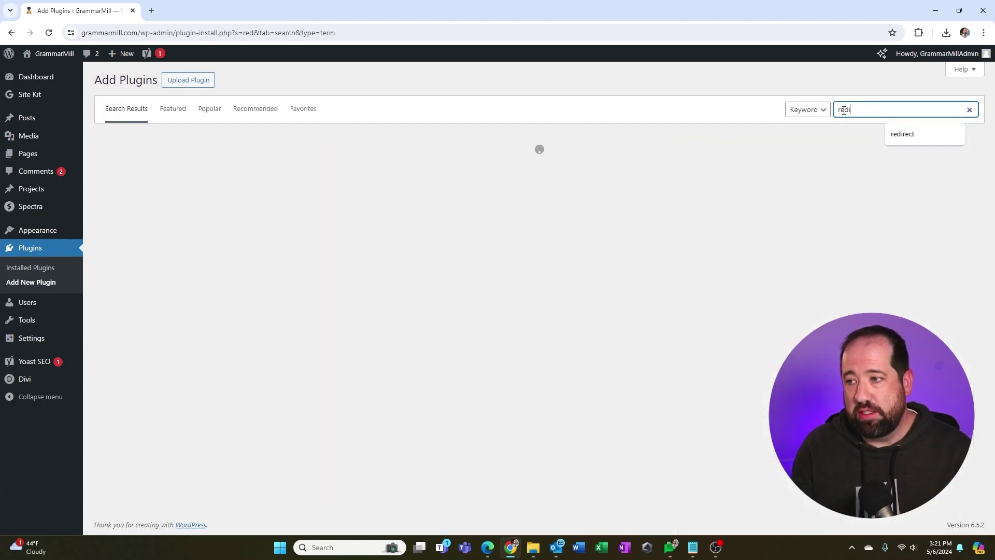
{"action": "type", "text": "ct"}
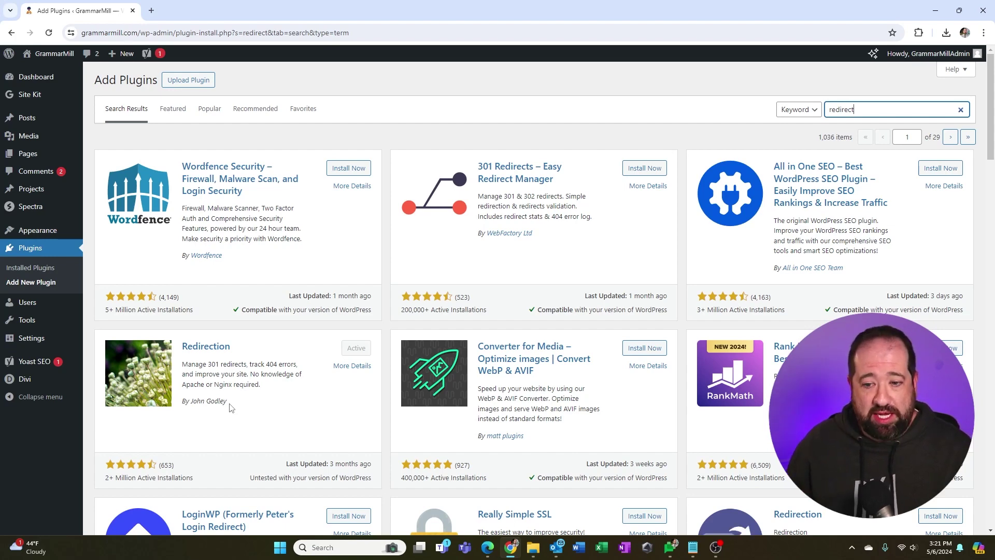
Open Tools > Redirection to view the 11 existing 301 redirects
{"action": "mouse_move", "coordinate": [27, 321]}
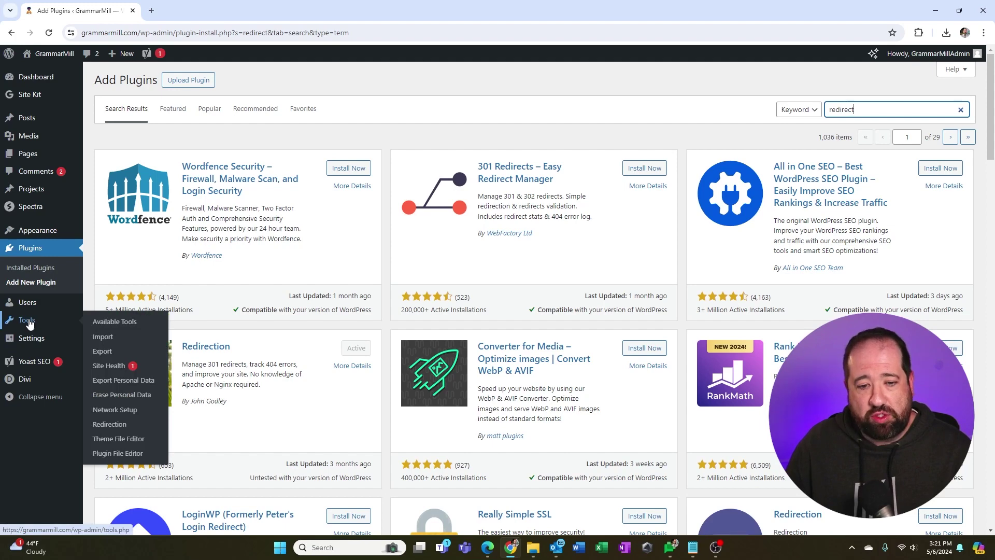
{"action": "left_click", "coordinate": [116, 426]}
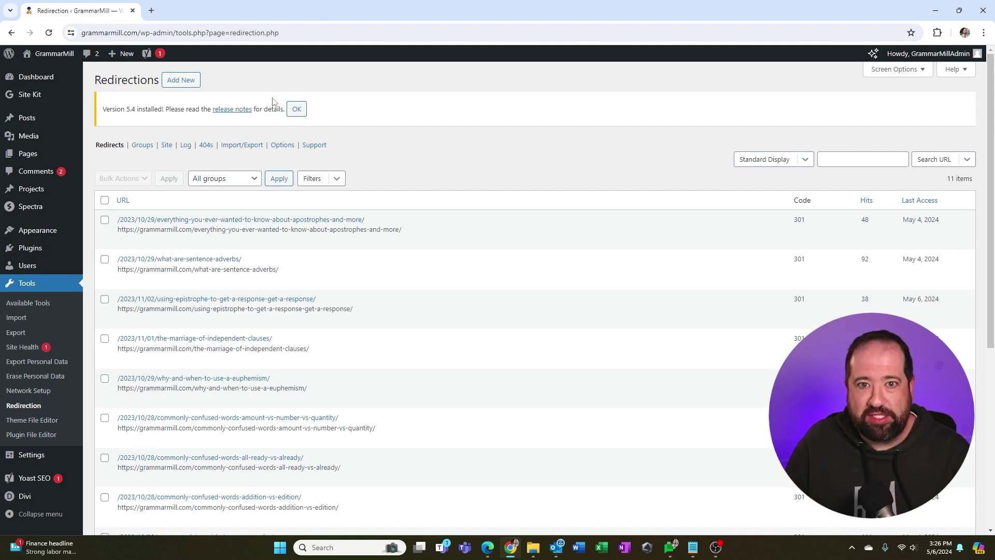
Start a new redirect and review its advanced options and available HTTP codes
{"action": "left_click", "coordinate": [188, 82]}
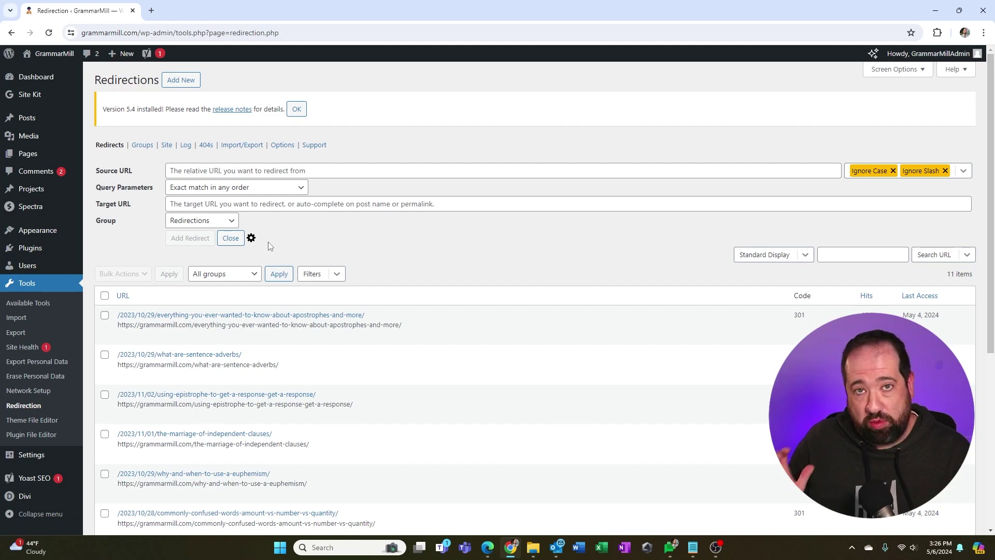
{"action": "left_click", "coordinate": [252, 238]}
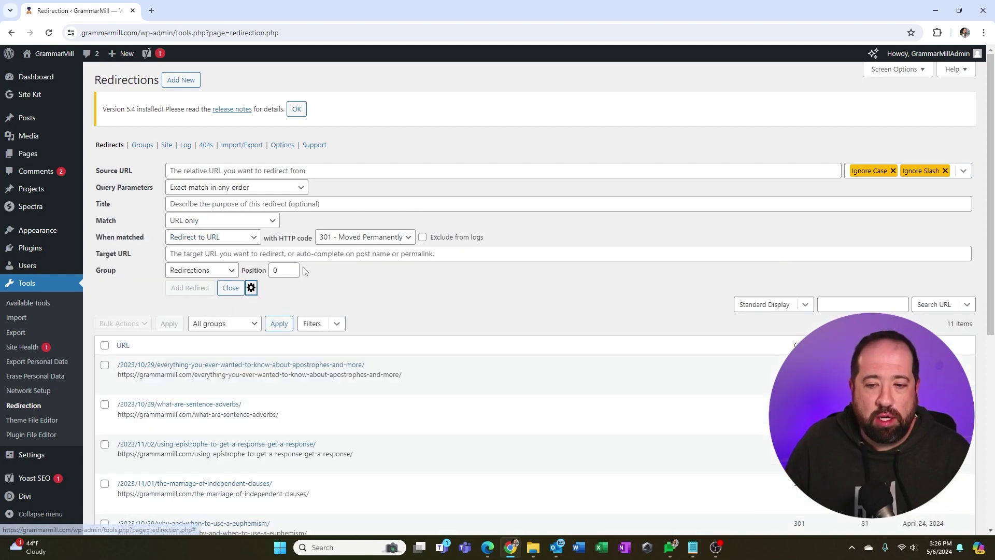
{"action": "left_click", "coordinate": [357, 239]}
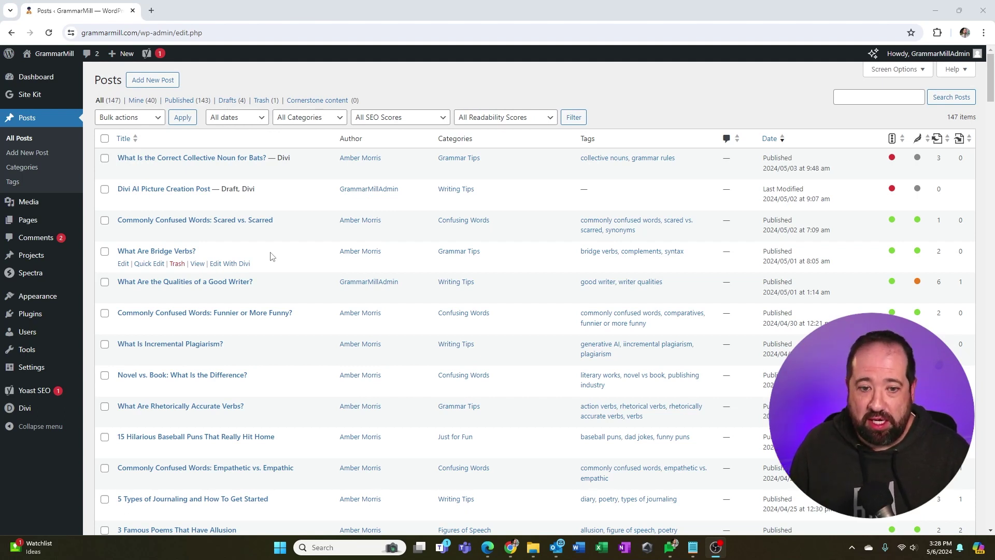
Start a new blank post from the Posts screen
{"action": "mouse_move", "coordinate": [65, 367]}
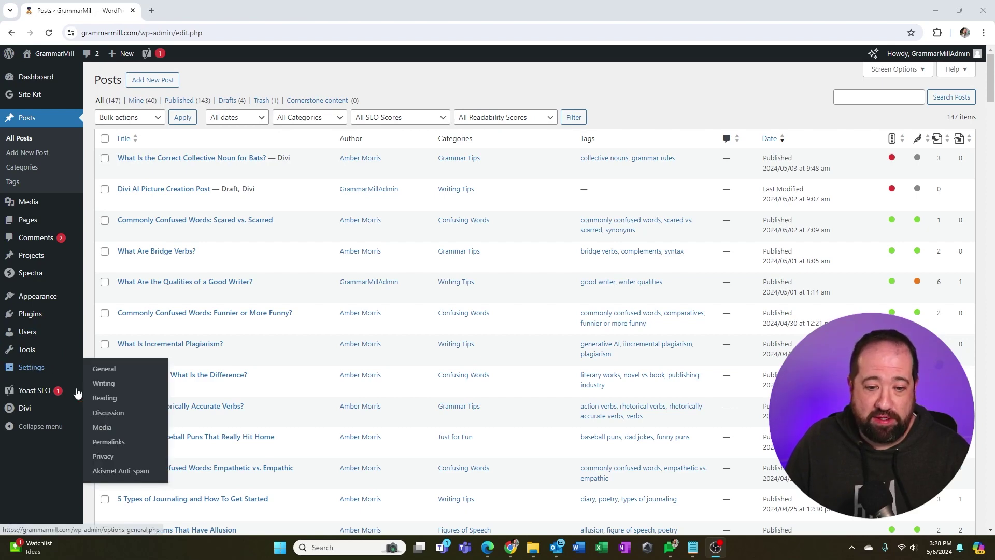
{"action": "left_click", "coordinate": [109, 441]}
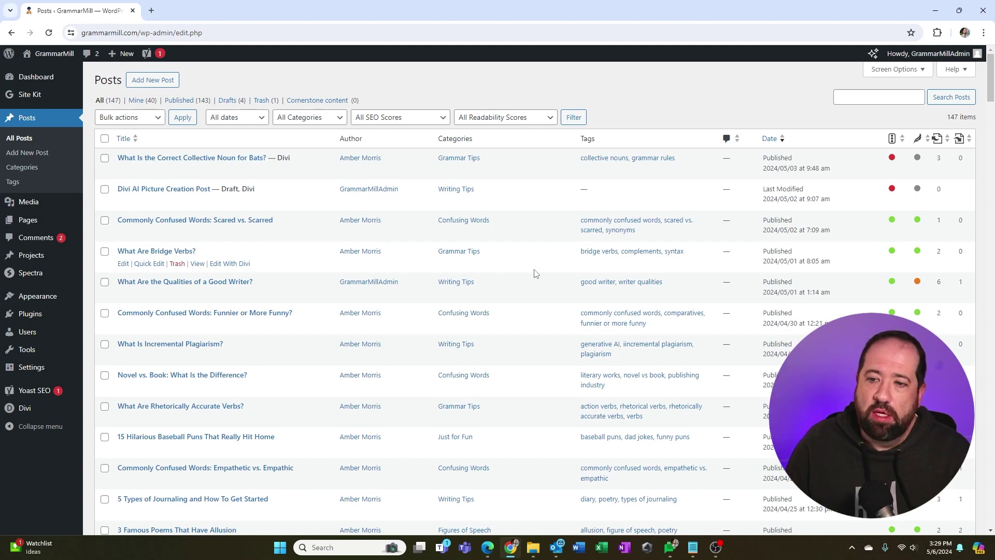
{"action": "left_click", "coordinate": [156, 83]}
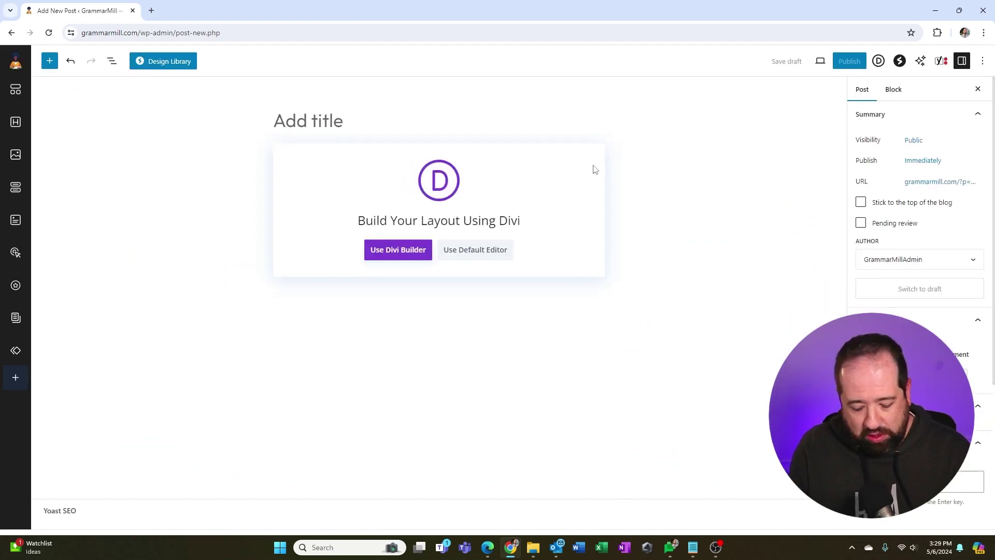
Title the new post 'Keyword 1' and publish it, confirming in the pre-publish panel
{"action": "type", "text": "Keyword 1"}
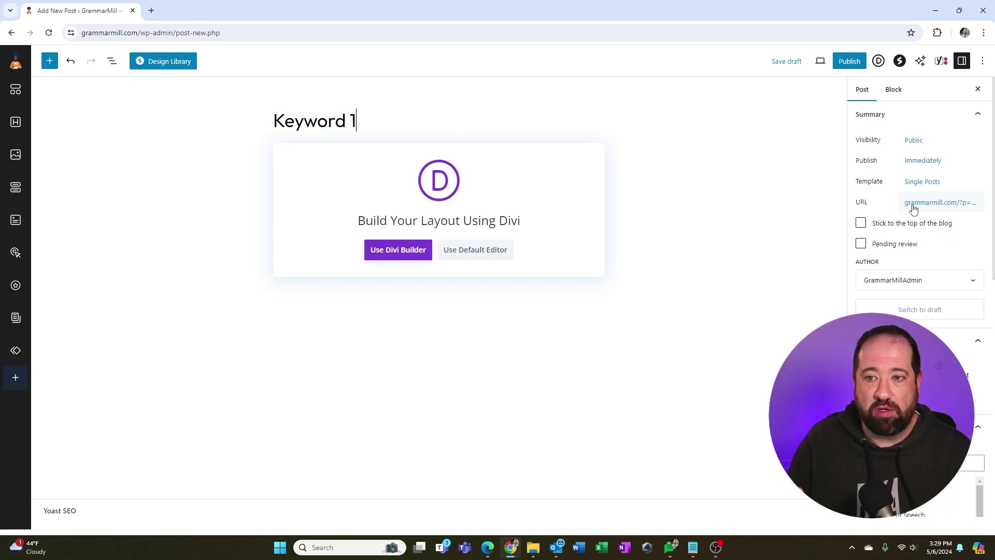
{"action": "left_click", "coordinate": [848, 62]}
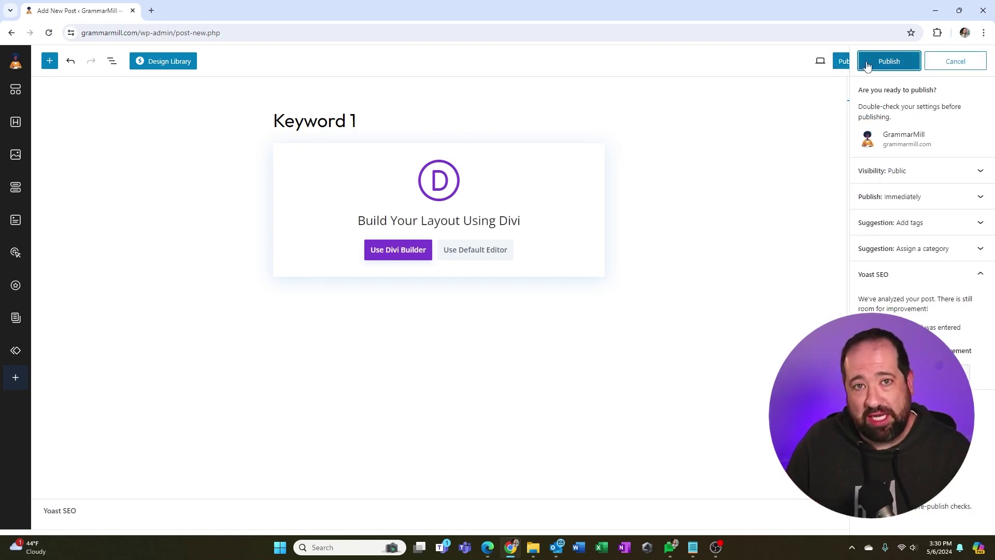
{"action": "left_click", "coordinate": [868, 65]}
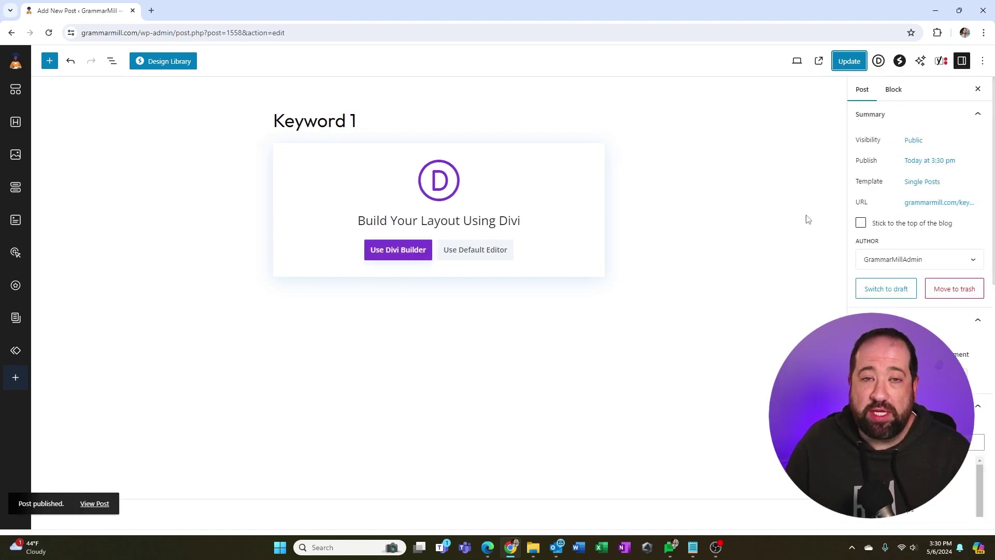
Change the post's permalink slug from keyword-1 to keyword-2 and recheck it
{"action": "left_click", "coordinate": [914, 209]}
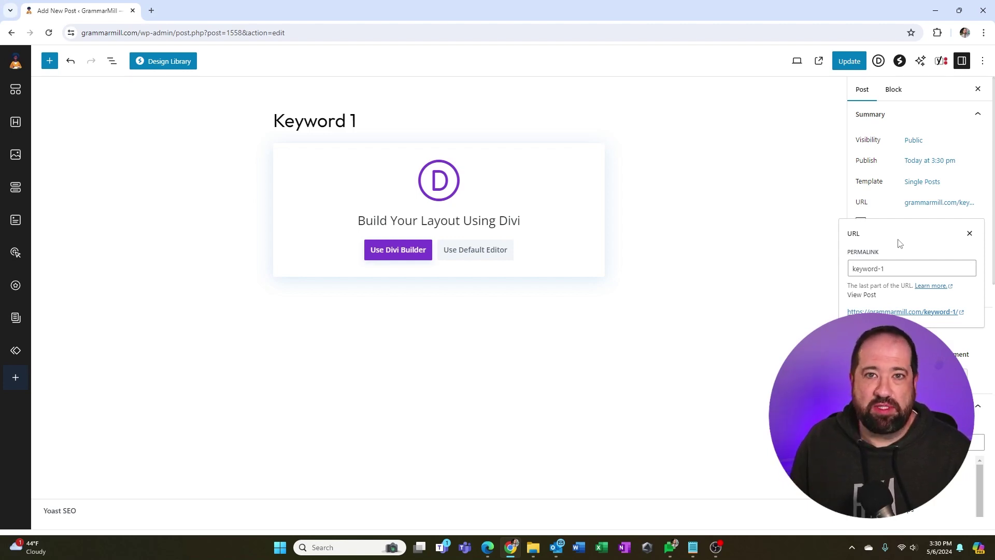
{"action": "left_click", "coordinate": [895, 268]}
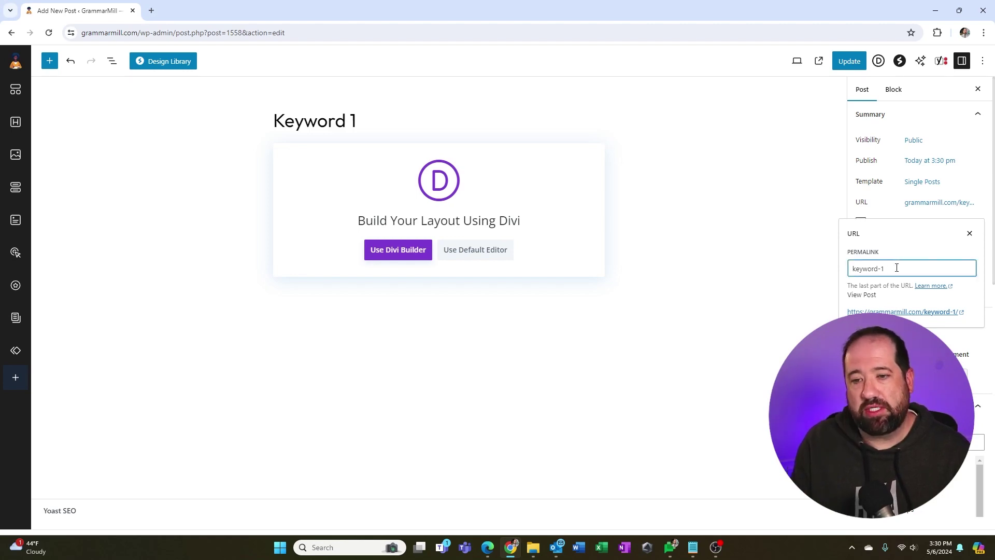
{"action": "key", "text": "BackSpace"}
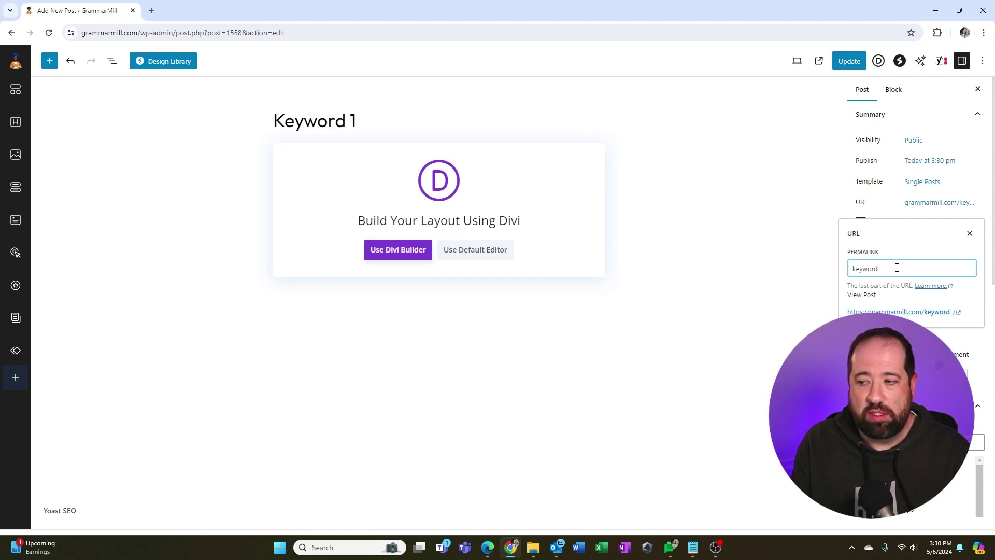
{"action": "type", "text": "2"}
{"action": "left_click", "coordinate": [886, 210]}
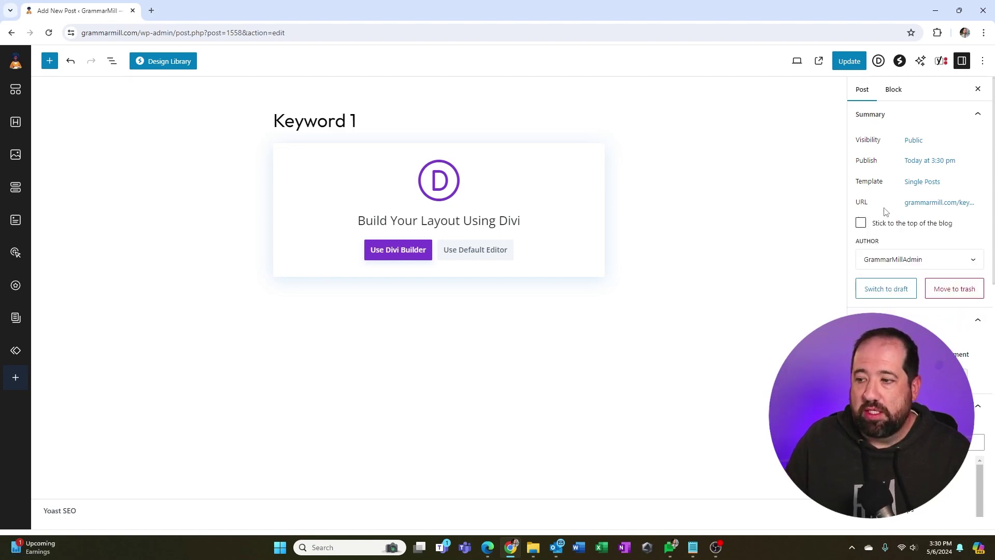
{"action": "left_click", "coordinate": [932, 202]}
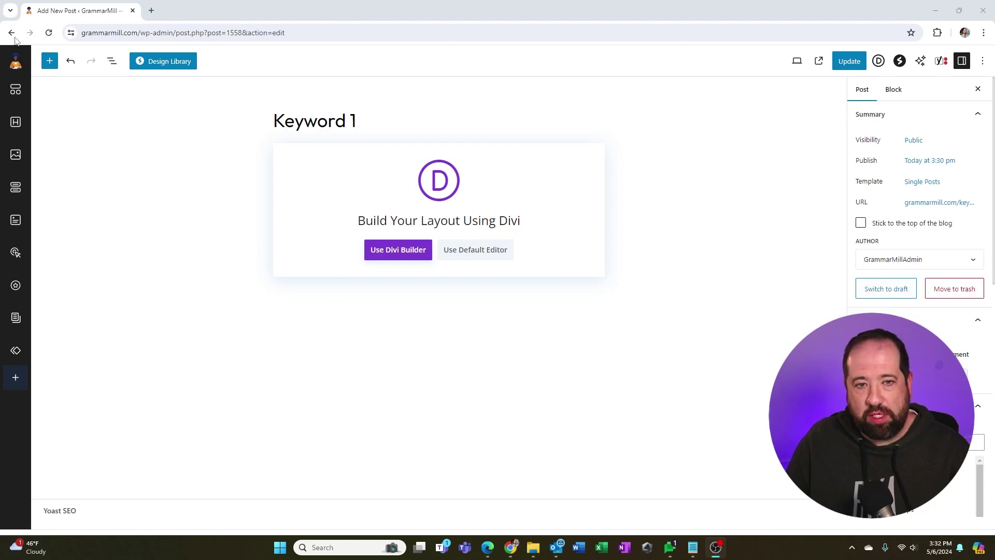
Start adding a new redirect in Tools > Redirection
{"action": "left_click", "coordinate": [16, 65]}
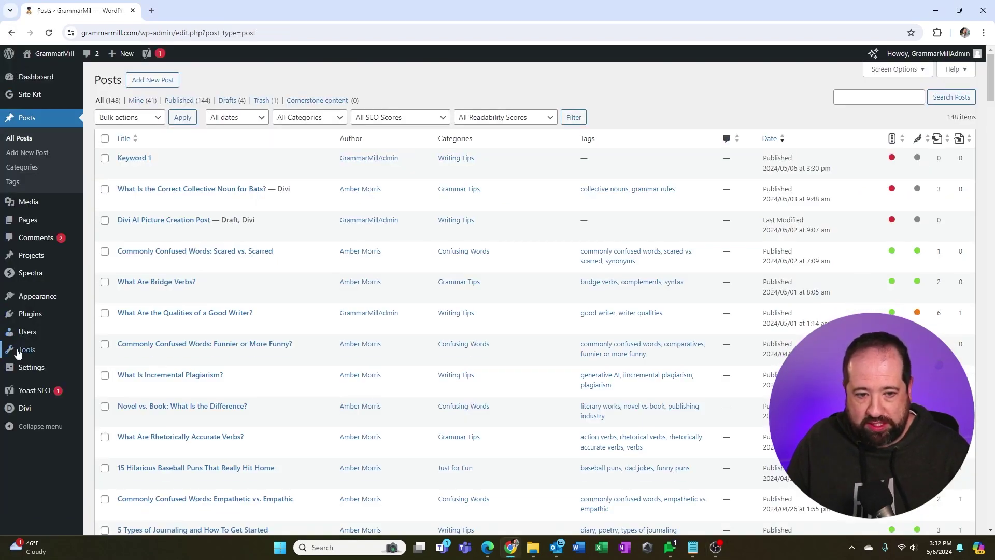
{"action": "mouse_move", "coordinate": [24, 354]}
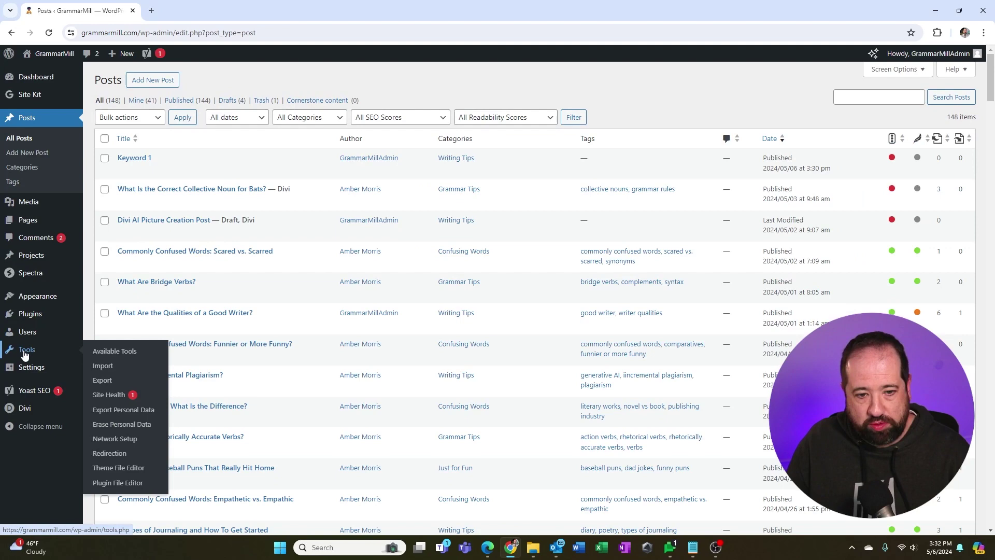
{"action": "left_click", "coordinate": [114, 454]}
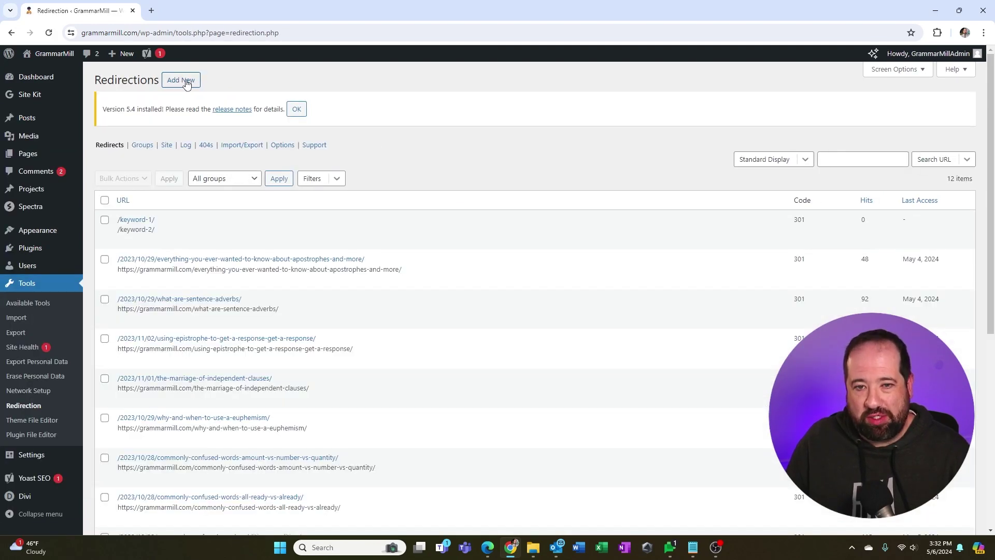
{"action": "left_click", "coordinate": [185, 81]}
{"action": "left_click", "coordinate": [317, 201]}
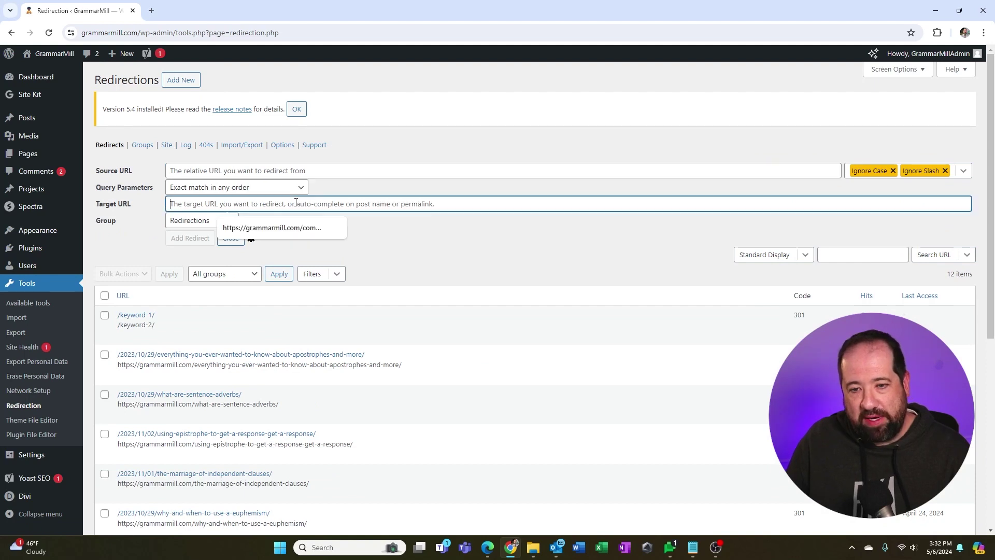
{"action": "type", "text": "https://grammarmill.com/keyword-2/(opens in a new tab)"}
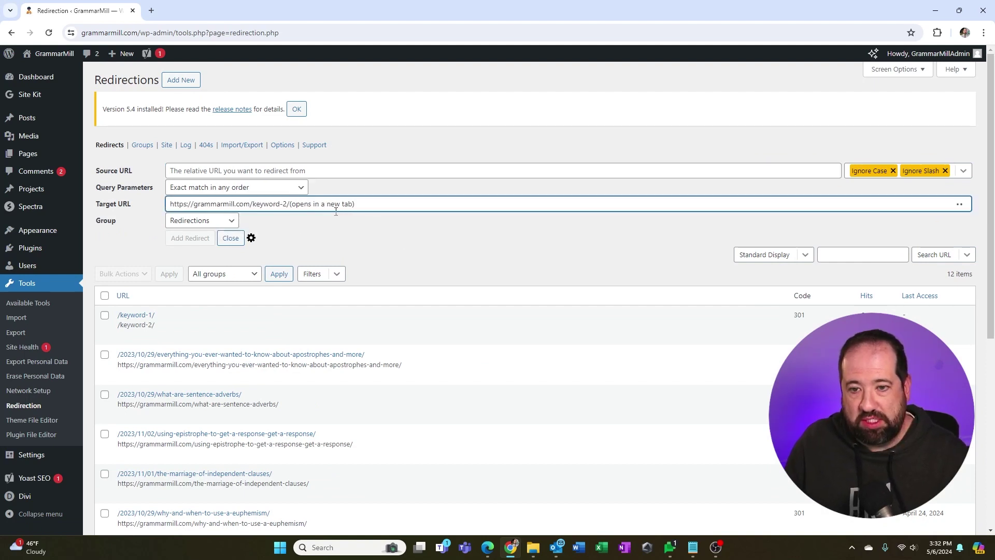
{"action": "left_click_drag", "start_coordinate": [353, 204], "coordinate": [166, 207]}
{"action": "key", "text": "ctrl+c"}
{"action": "key", "text": "BackSpace"}
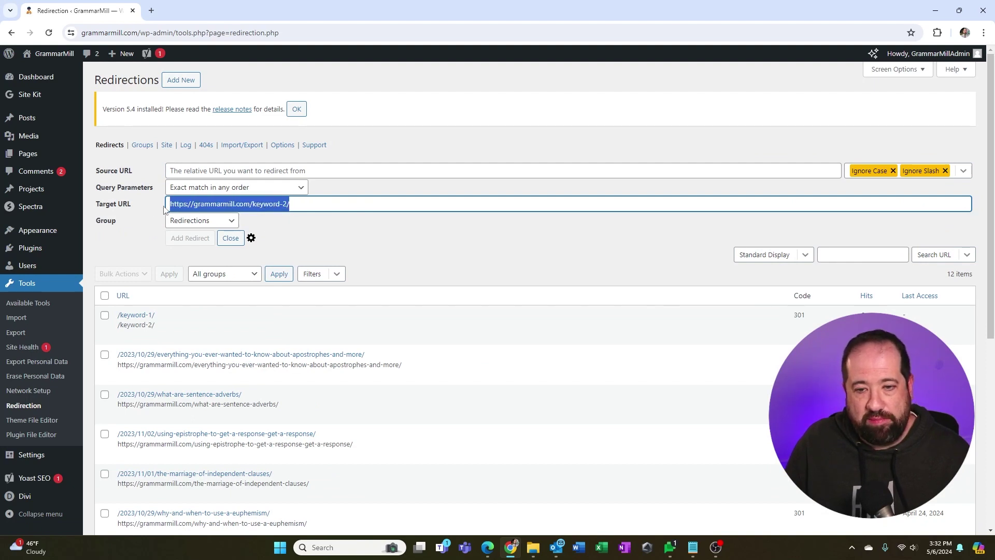
{"action": "left_click", "coordinate": [241, 171]}
{"action": "key", "text": "ctrl+v"}
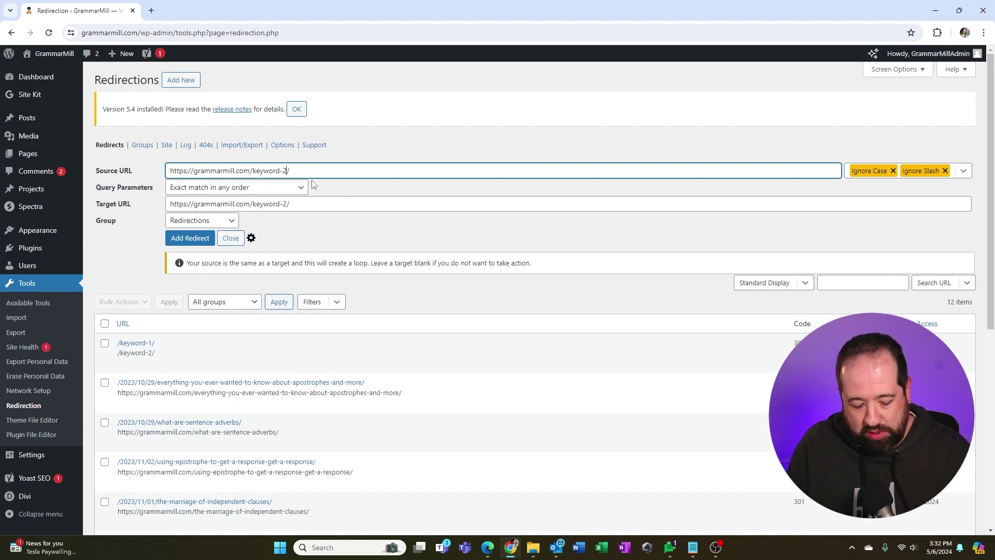
{"action": "type", "text": "1"}
{"action": "key", "text": "BackSpace"}
{"action": "key", "text": "BackSpace"}
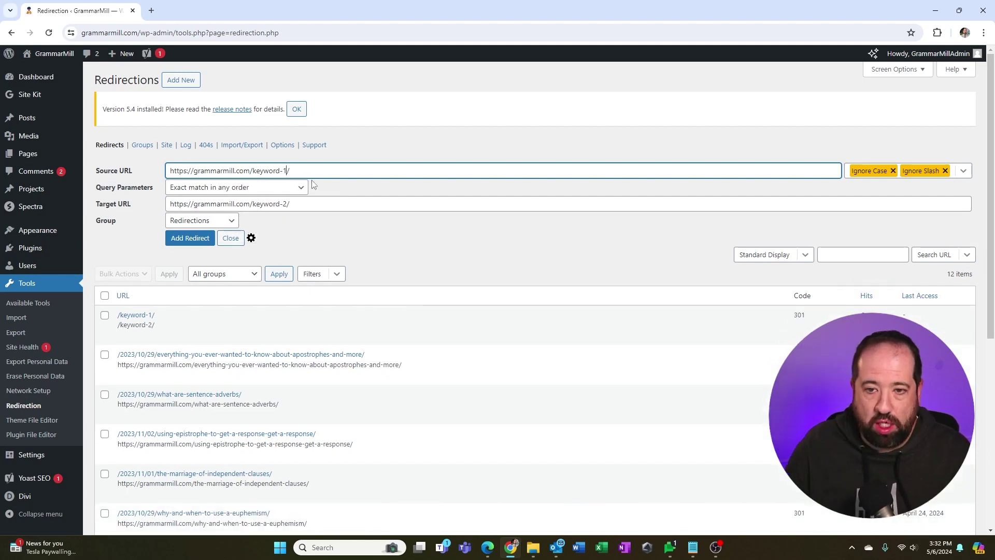